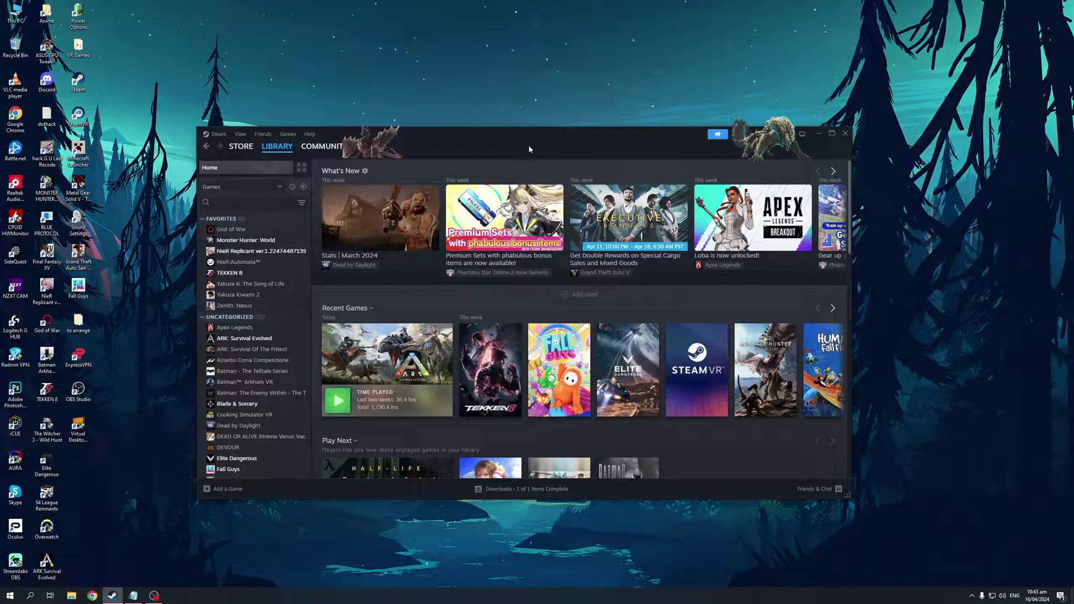
# Step: Toggle the account-name dropdown, leaving the community menu with Activity, Profile, Friends, Badges and Inventory showing
pyautogui.click(779, 147)
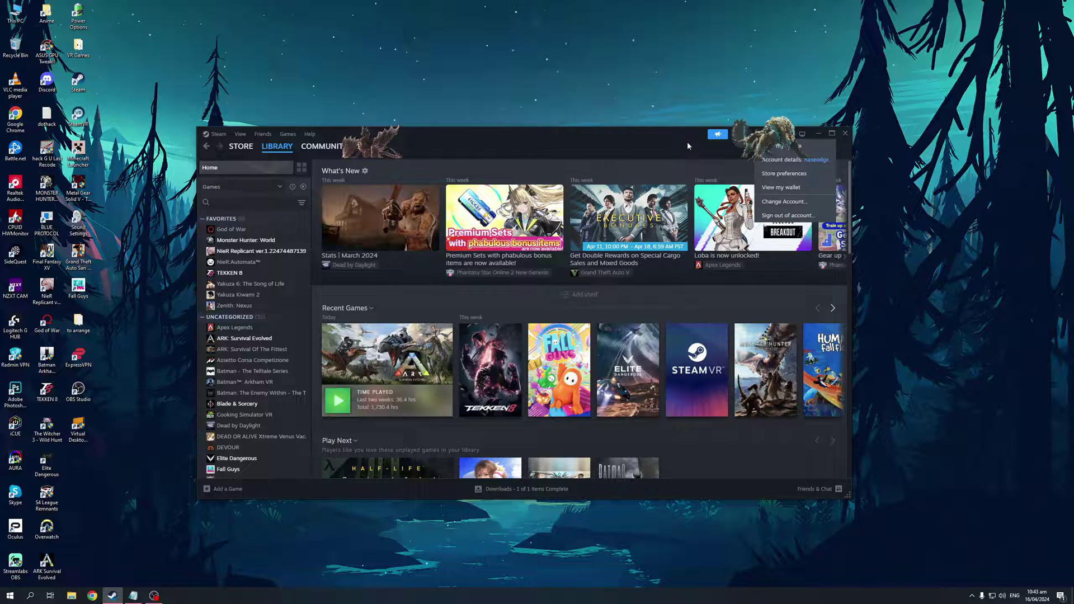
pyautogui.click(636, 140)
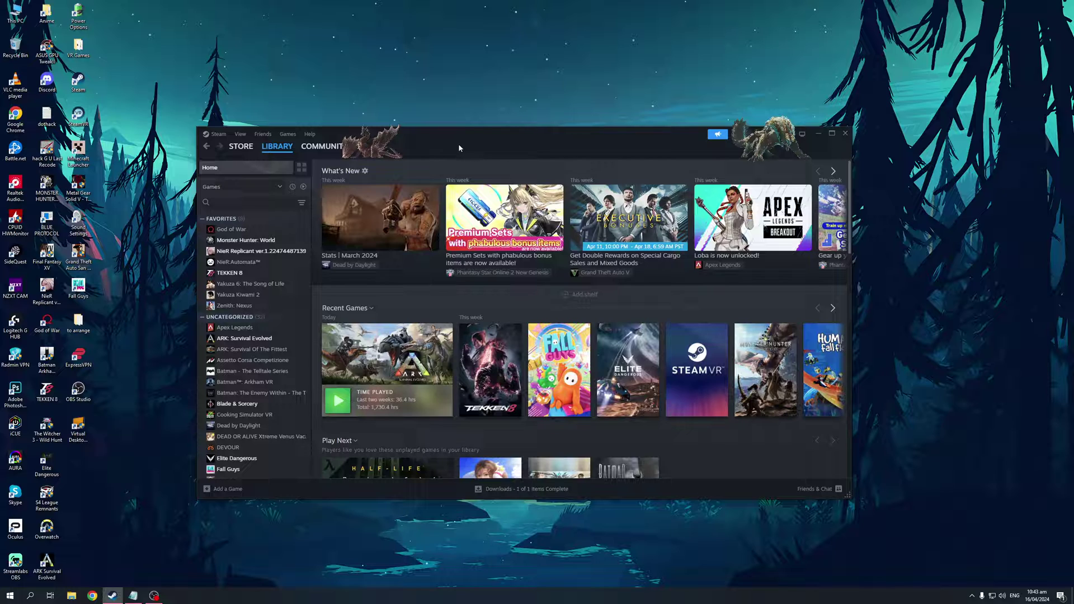
pyautogui.moveTo(374, 146)
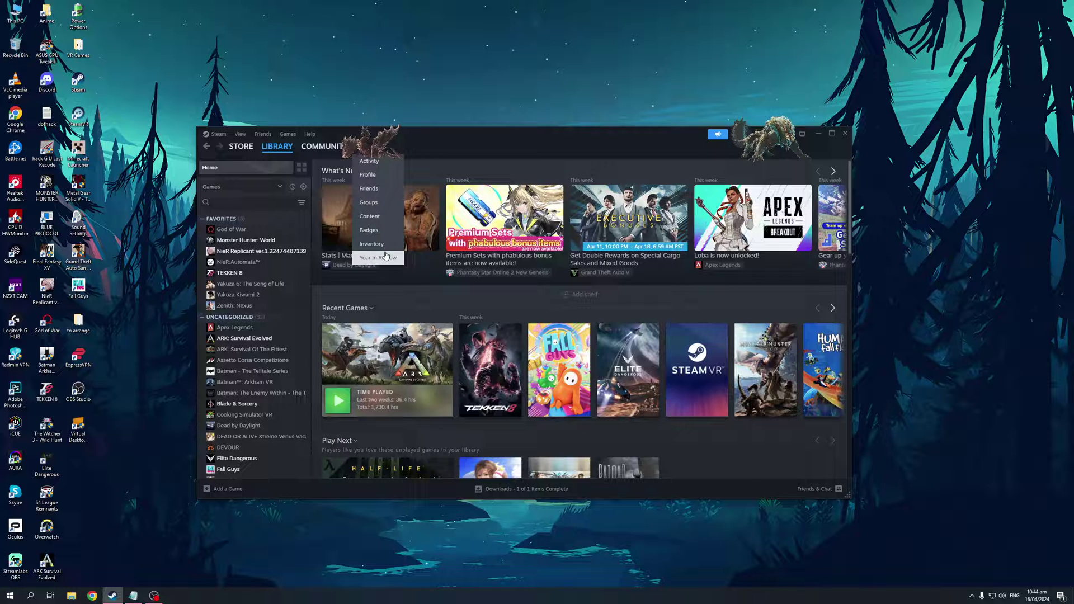
# Step: Dismiss the profile menu and open Account details, showing purchase history, contact info and security
pyautogui.click(456, 151)
pyautogui.click(154, 596)
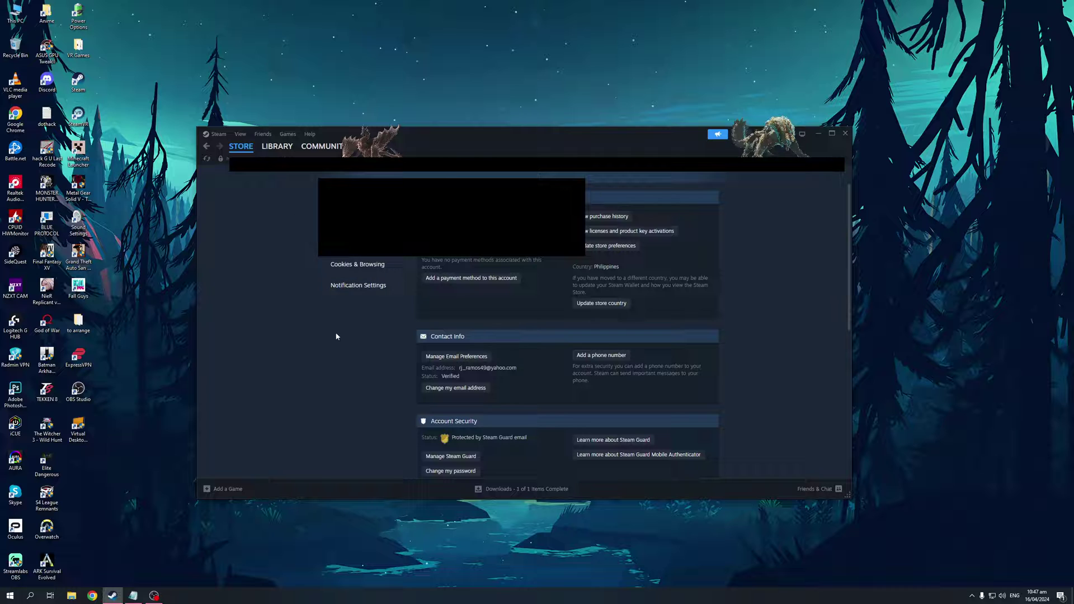
# Step: Return to the Library home with the games list, What's New and Recent Games
pyautogui.click(277, 146)
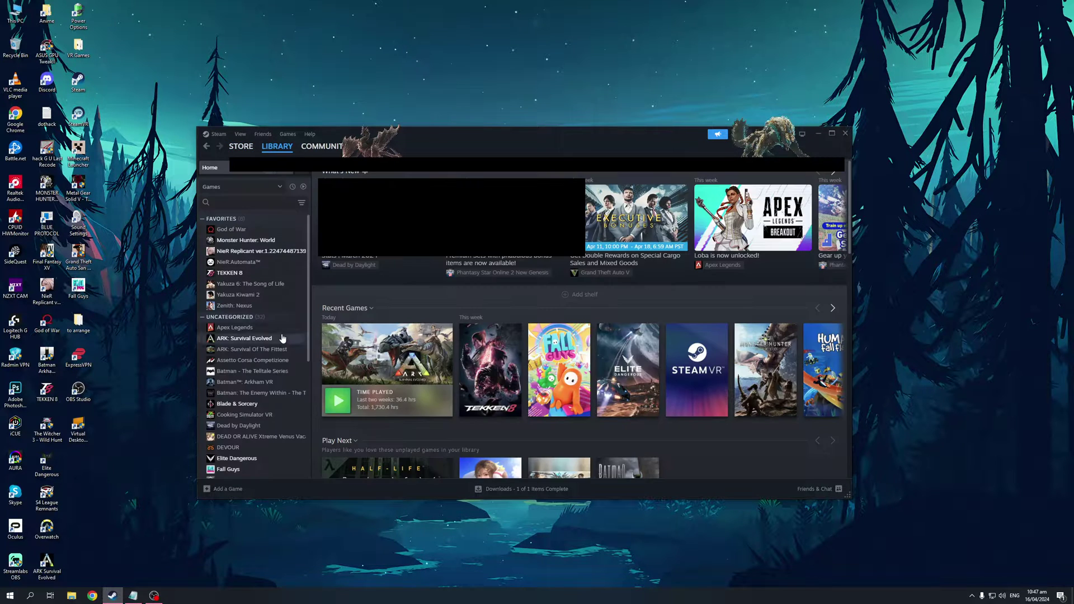